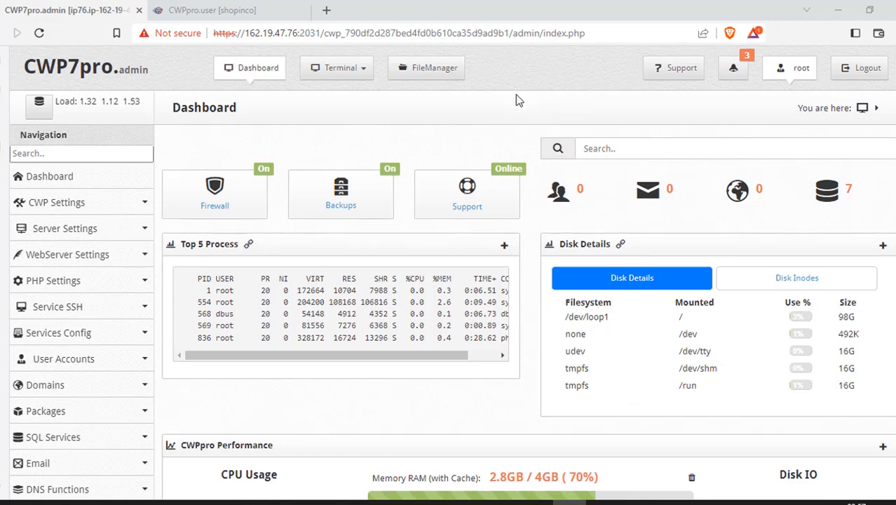
Check the server's PHP version in the dashboard's application version details
scroll(515, 95, down, 10)
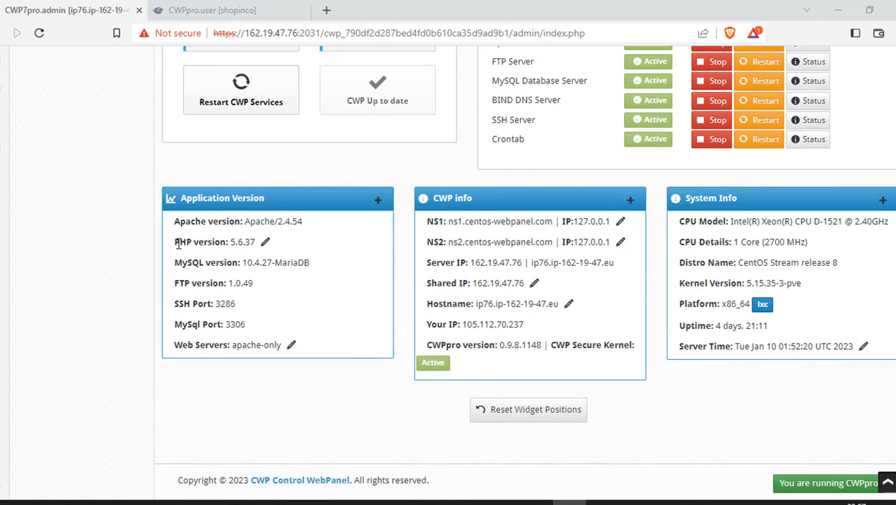
drag(175, 243, 257, 246)
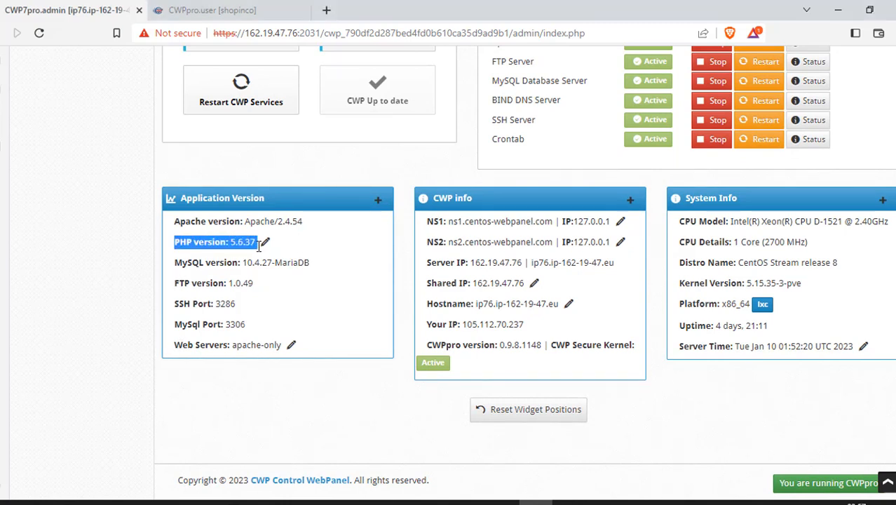
click(198, 258)
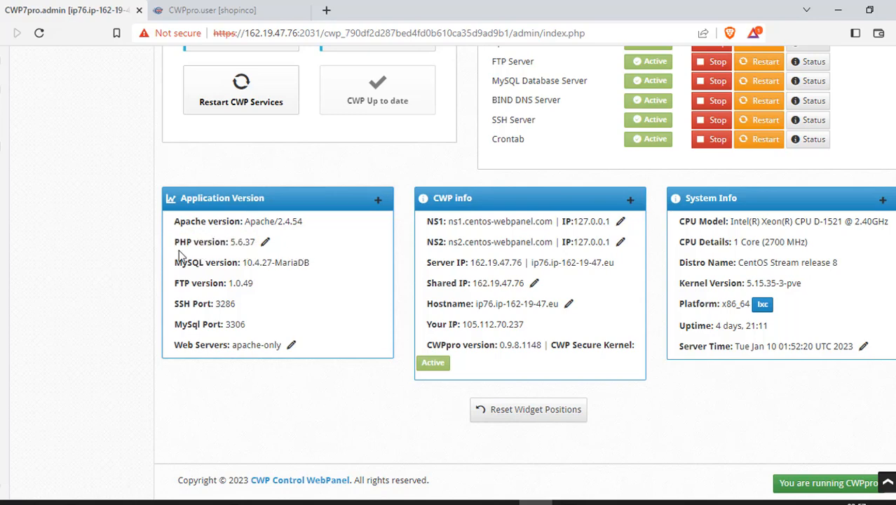
drag(178, 242, 257, 256)
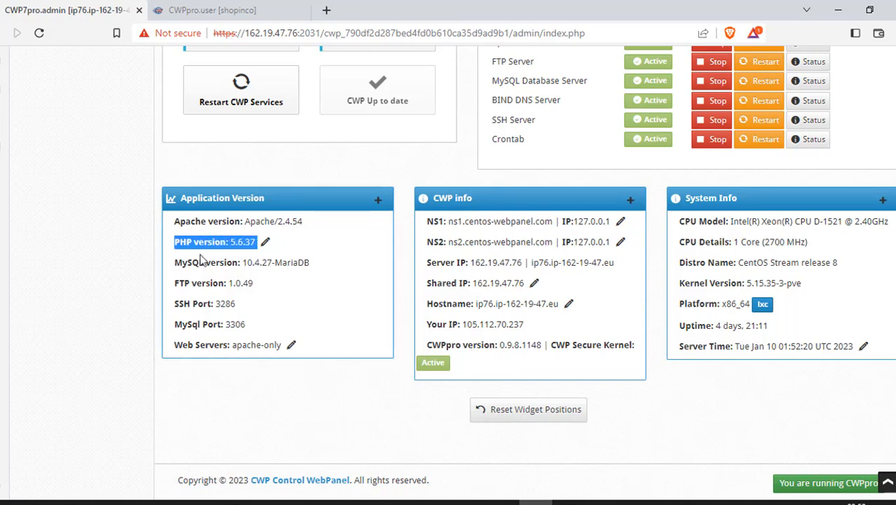
click(319, 247)
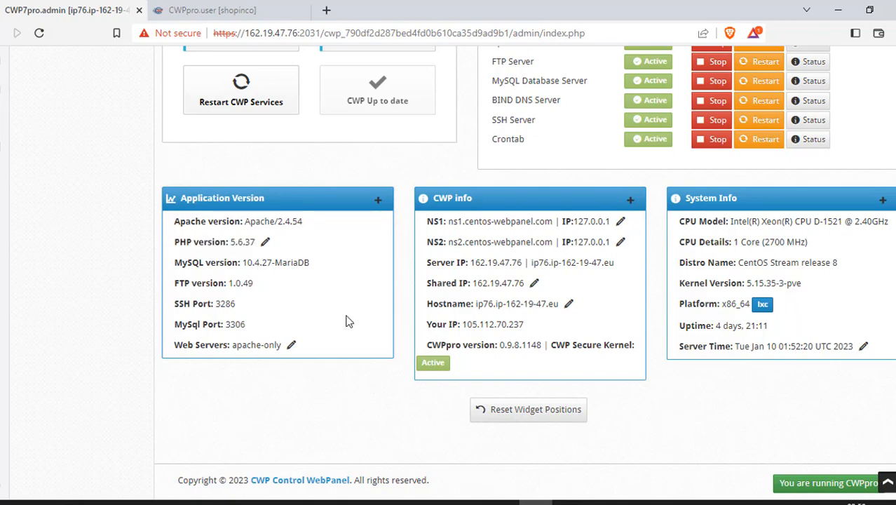
Find the PHP settings by searching the navigation for "php", and open the PHP Selector
scroll(348, 320, up, 10)
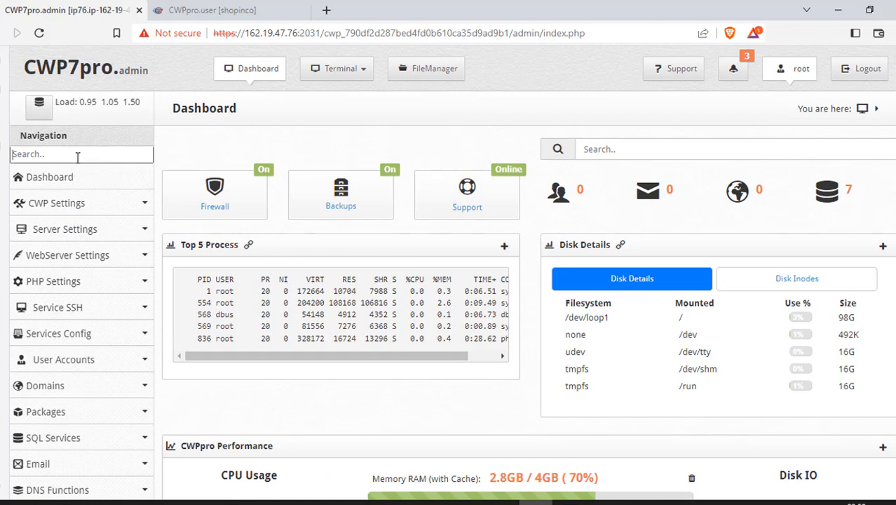
click(77, 155)
text(php)
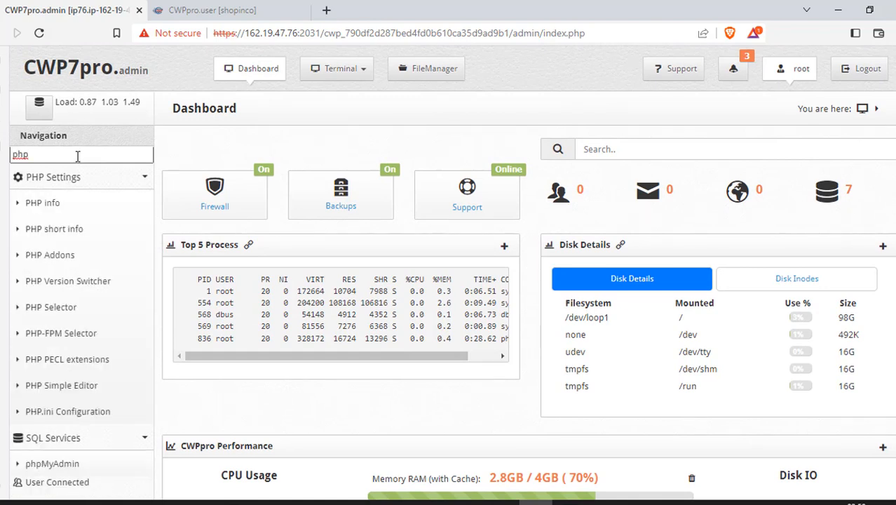
click(57, 310)
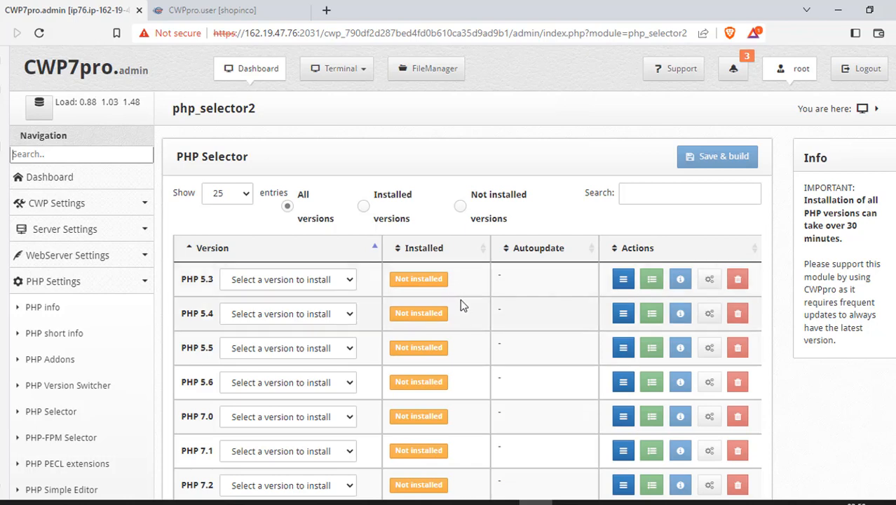
Choose PHP versions 7.3.33, 7.4.33, 8.0.26 and 8.1.13 for installation in the PHP Selector
scroll(460, 299, down, 3)
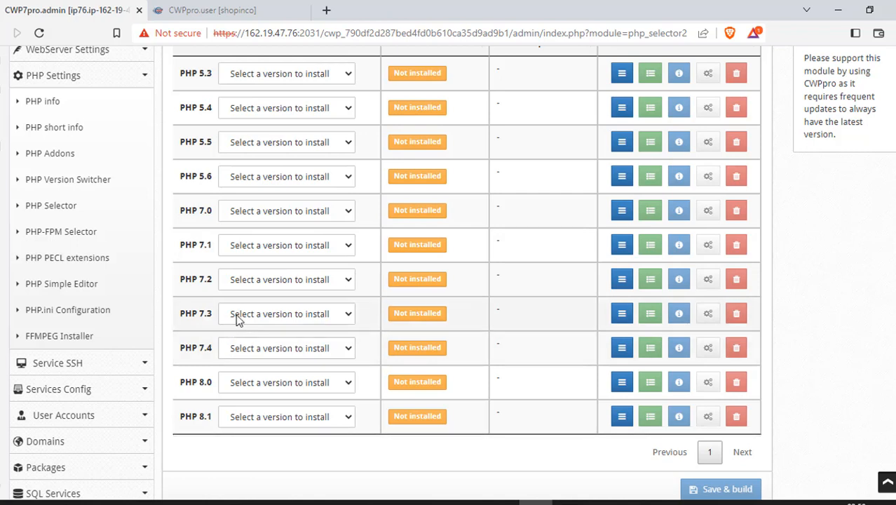
click(295, 315)
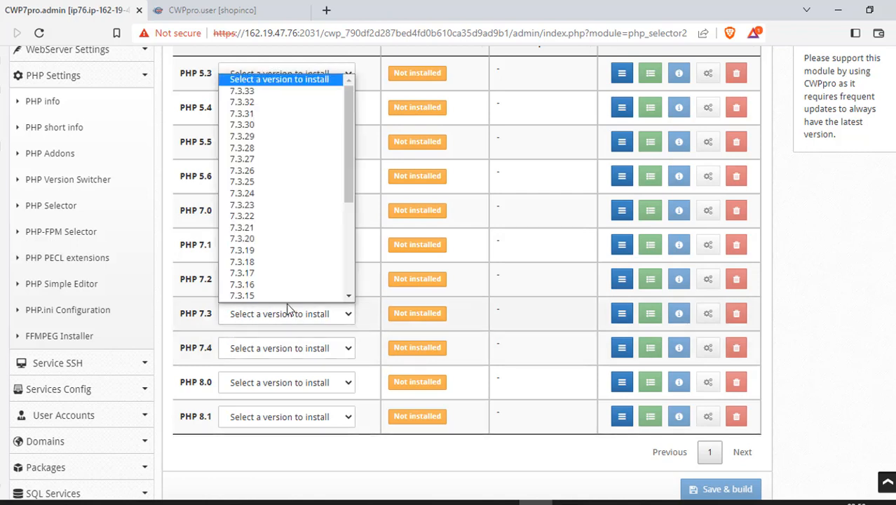
click(257, 96)
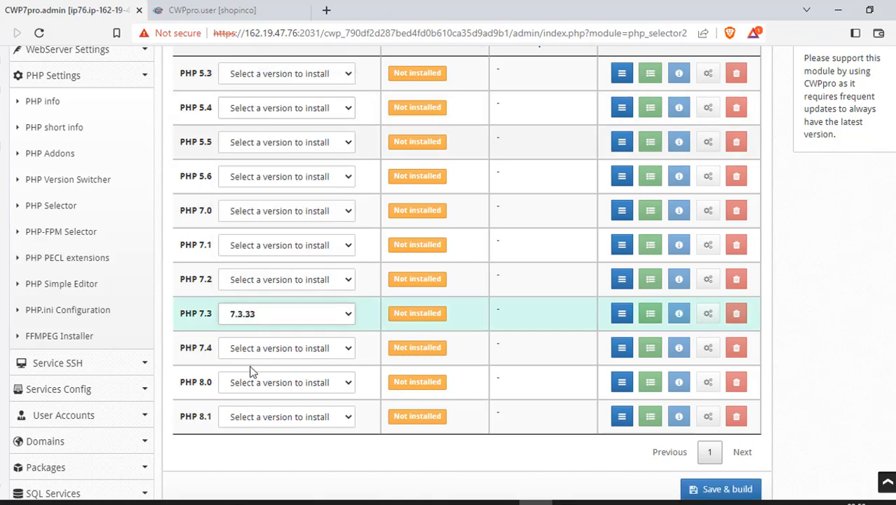
click(277, 349)
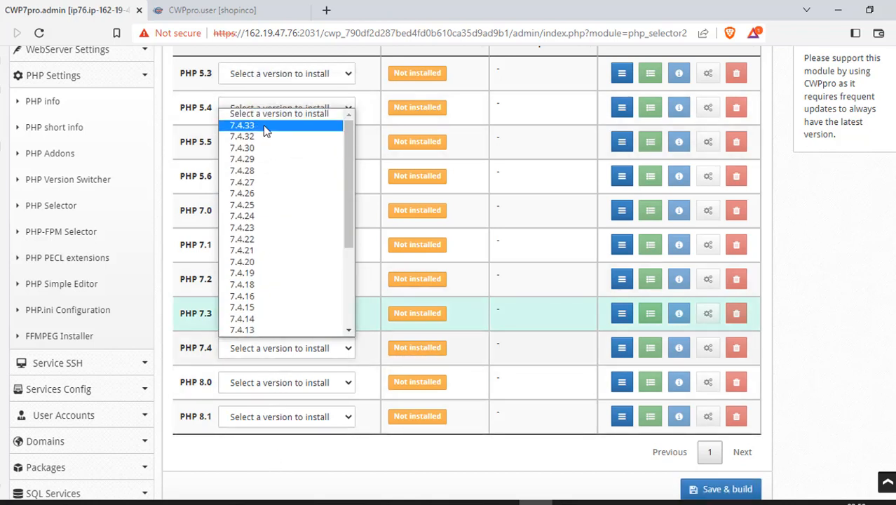
click(265, 123)
click(272, 386)
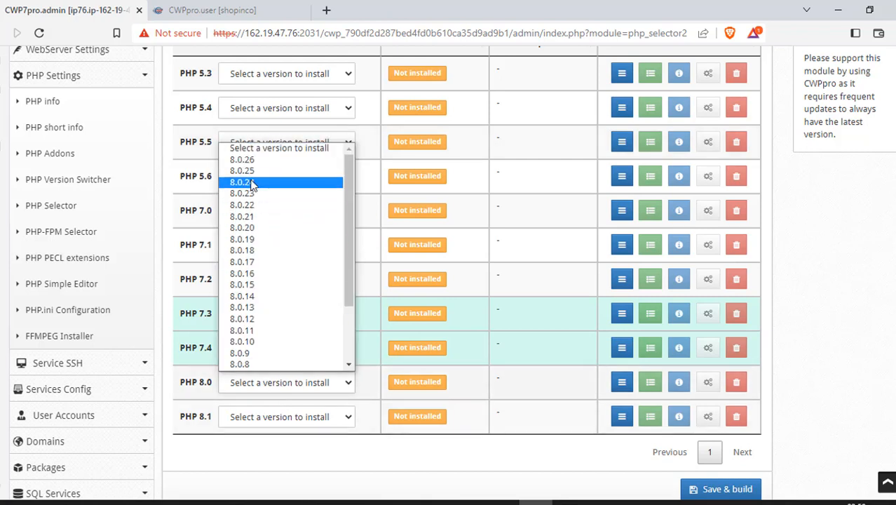
click(245, 160)
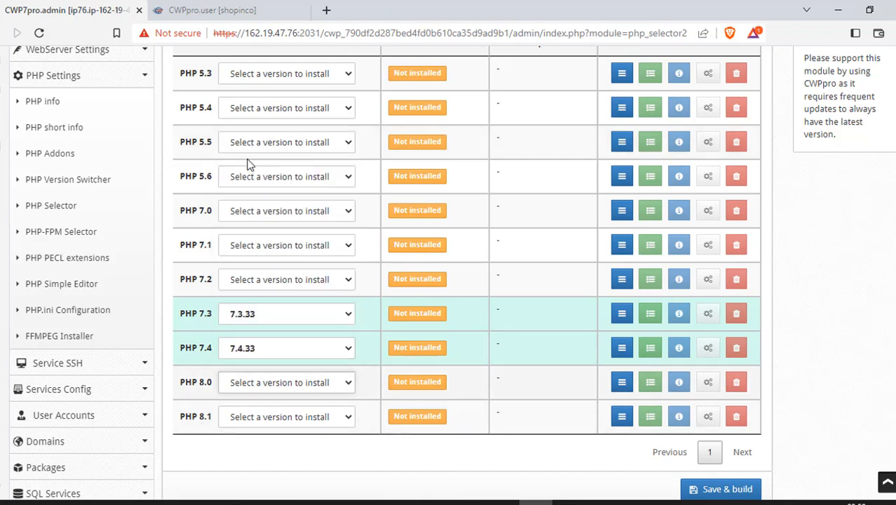
click(256, 424)
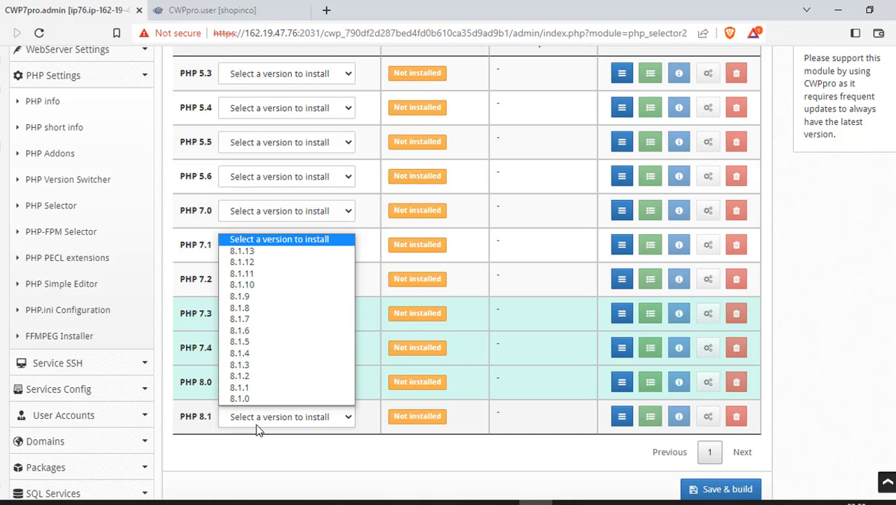
click(238, 256)
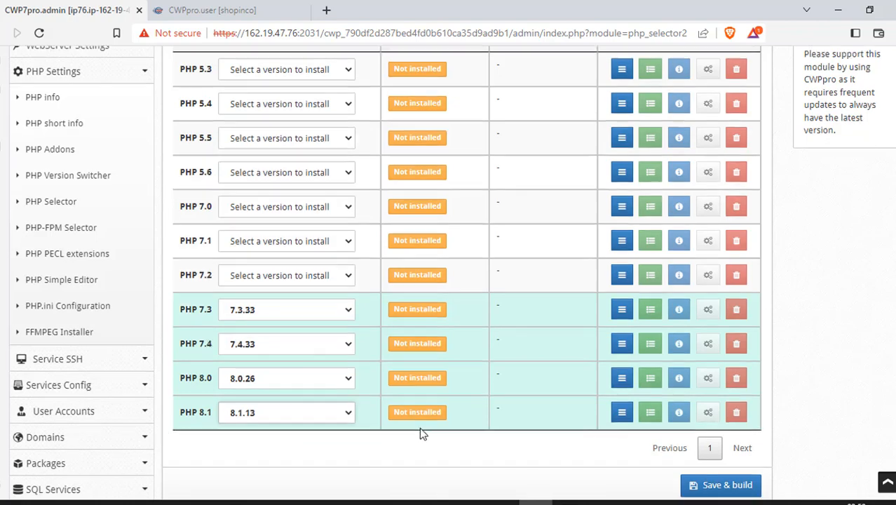
Save the selected PHP versions and start compiling them
scroll(417, 426, down, 2)
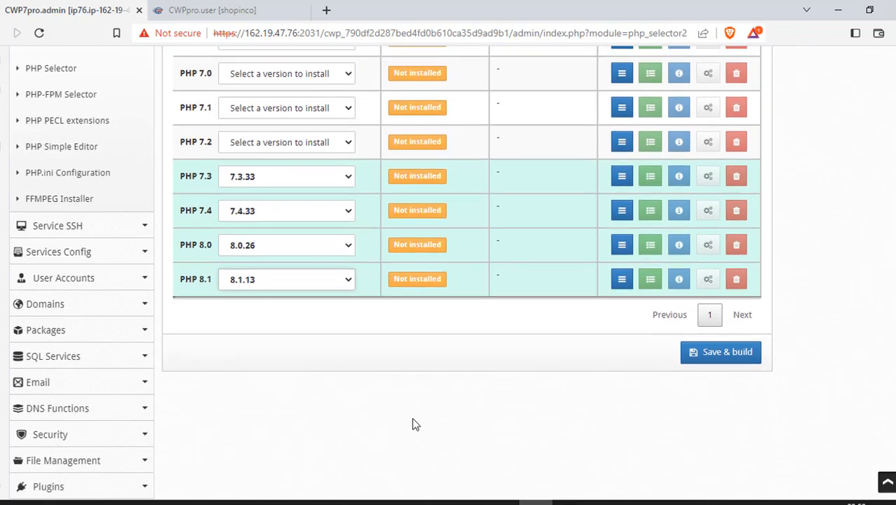
click(733, 359)
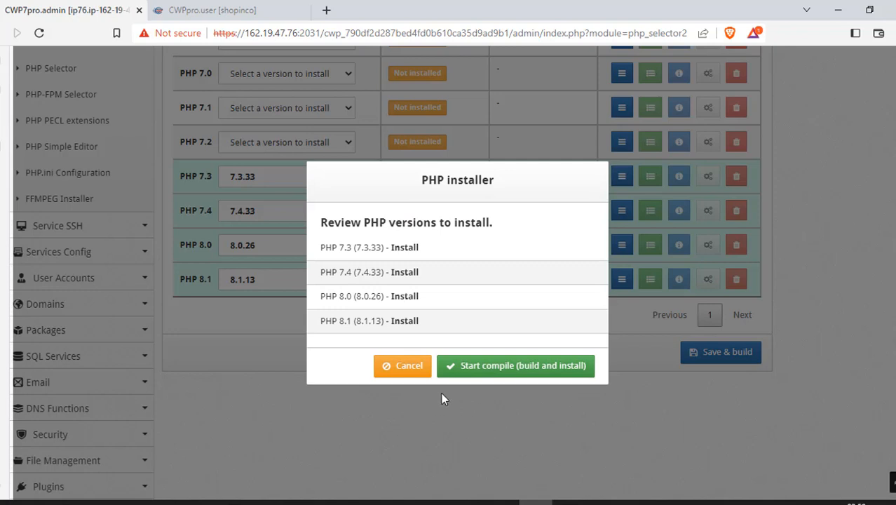
click(495, 373)
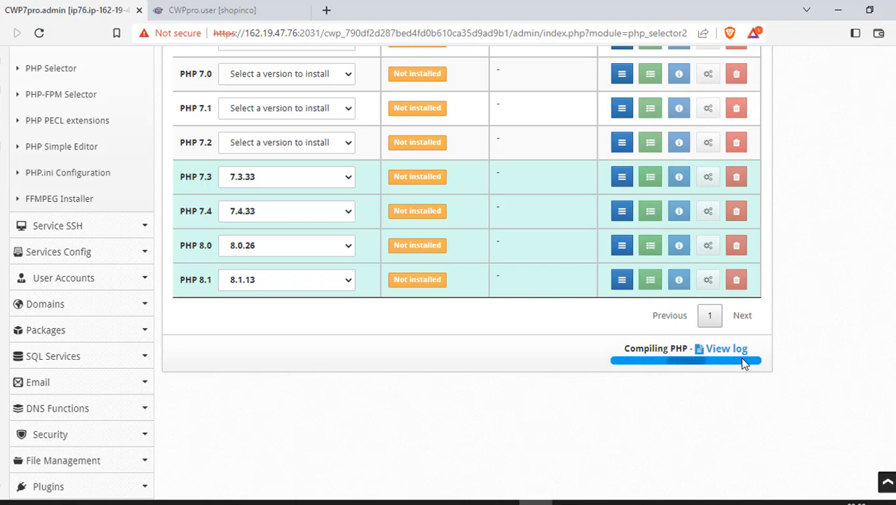
Review the PHP version list during the compile, then view the PHP Selector's compile log and close it
scroll(813, 356, up, 2)
scroll(816, 352, up, 3)
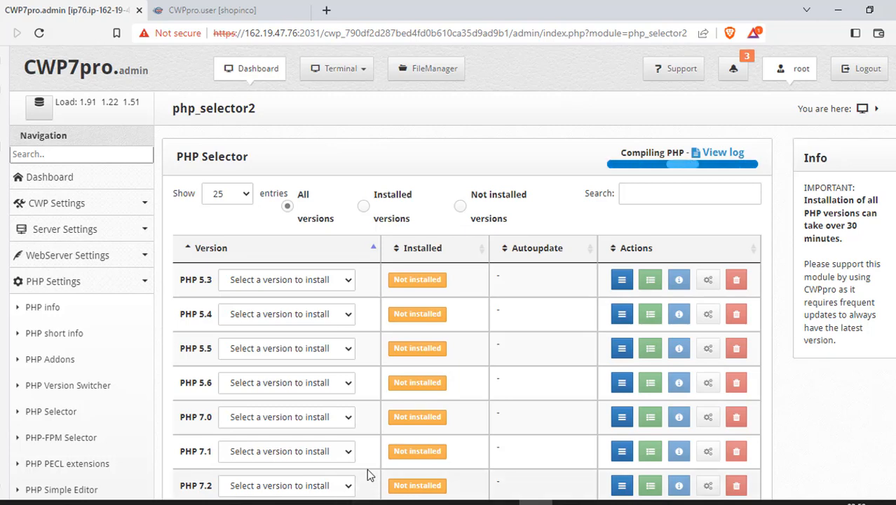
scroll(375, 466, down, 3)
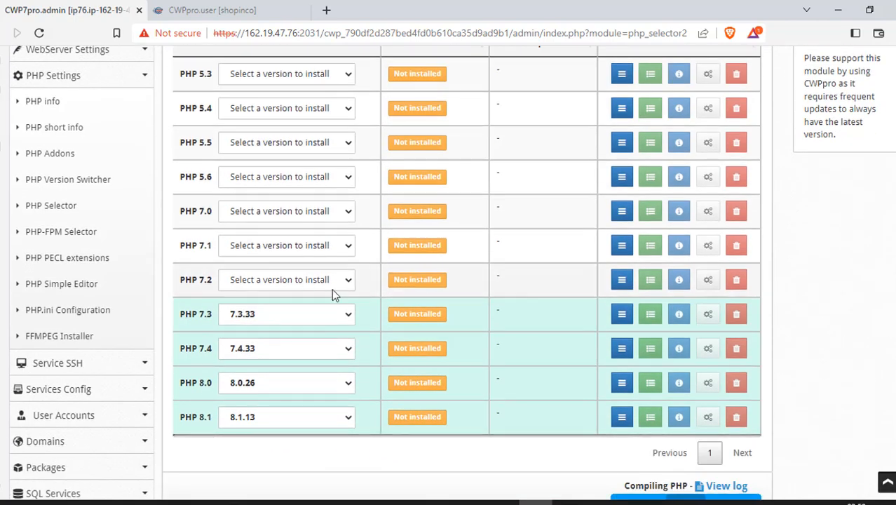
scroll(731, 384, up, 3)
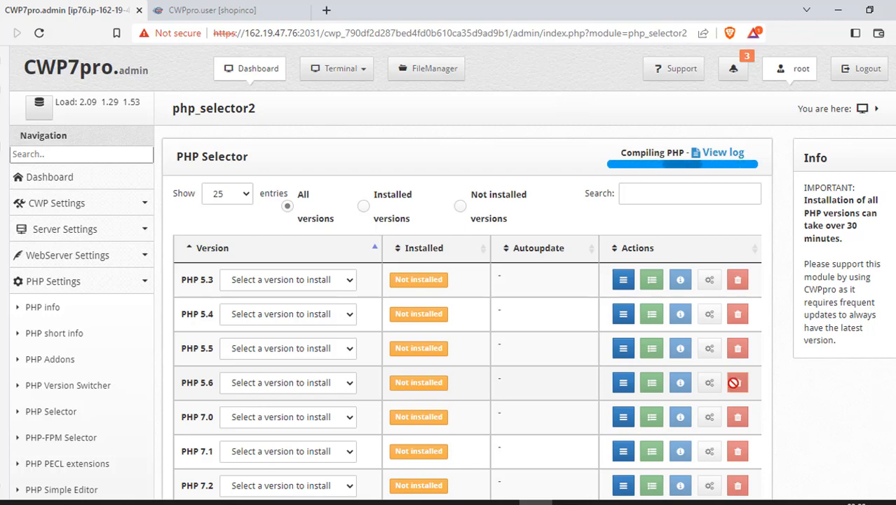
click(722, 152)
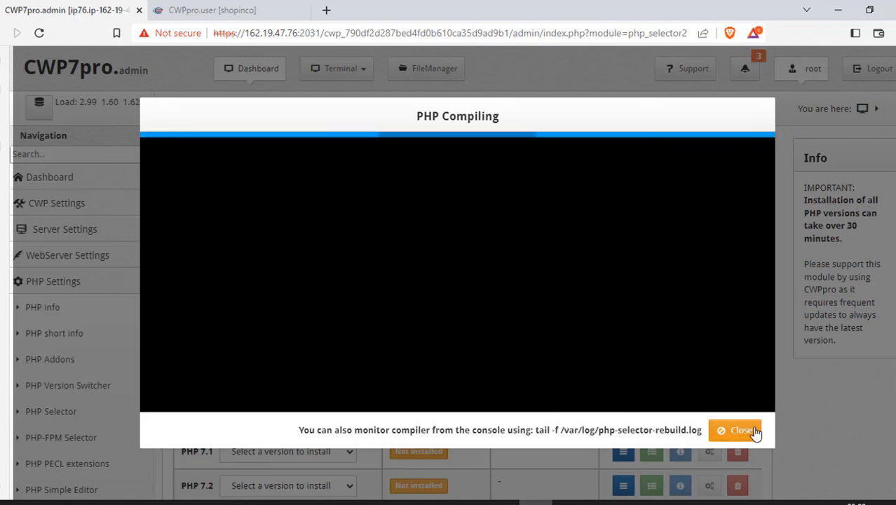
click(732, 429)
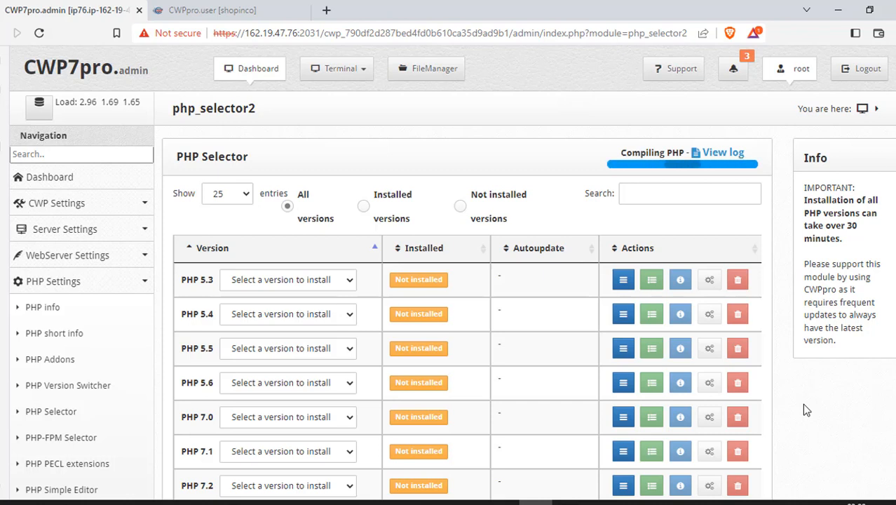
Select 7.4.1 as the server's main PHP version in the PHP Version Switcher
click(73, 392)
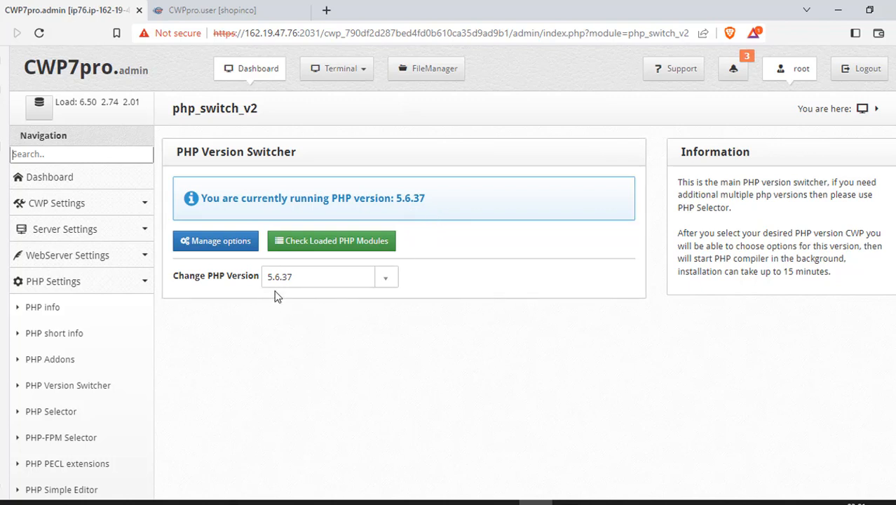
click(324, 280)
scroll(314, 393, down, 3)
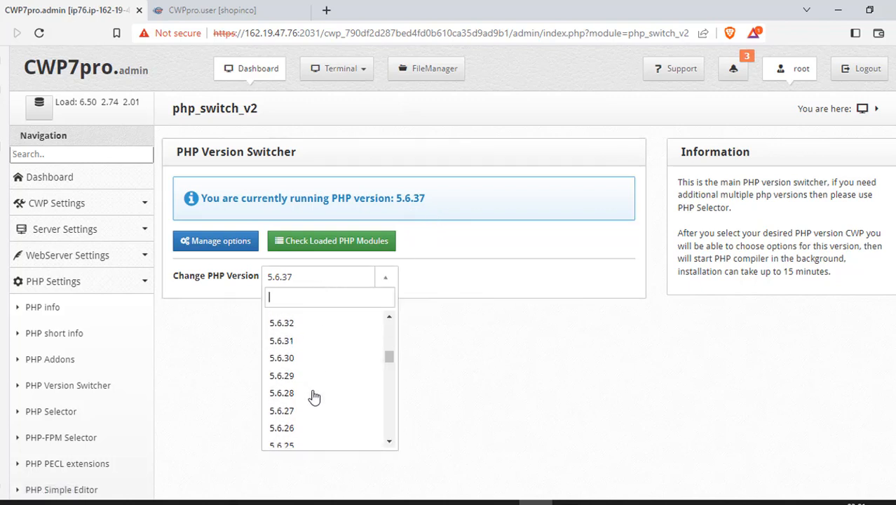
scroll(314, 397, down, 12)
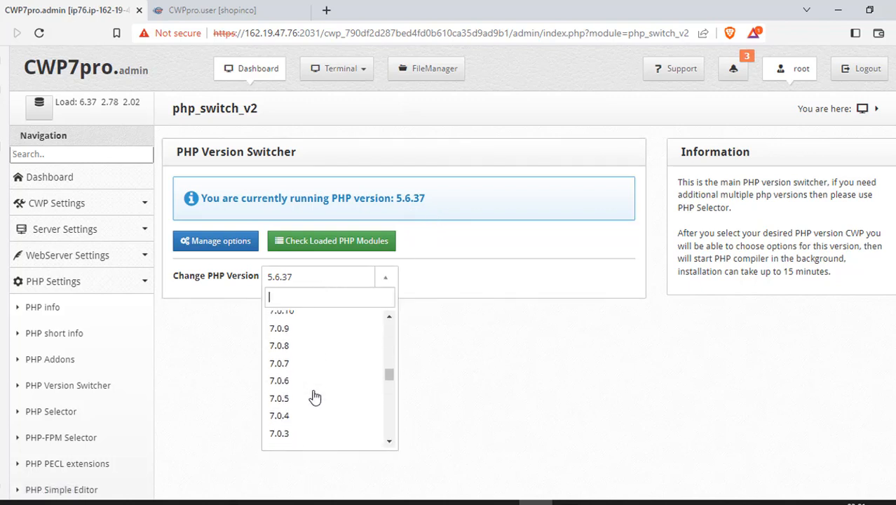
scroll(313, 400, down, 12)
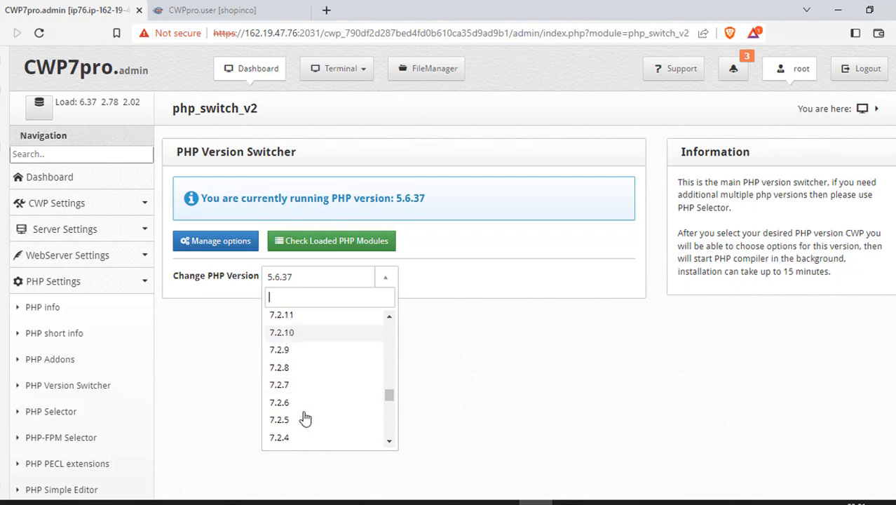
scroll(306, 418, down, 12)
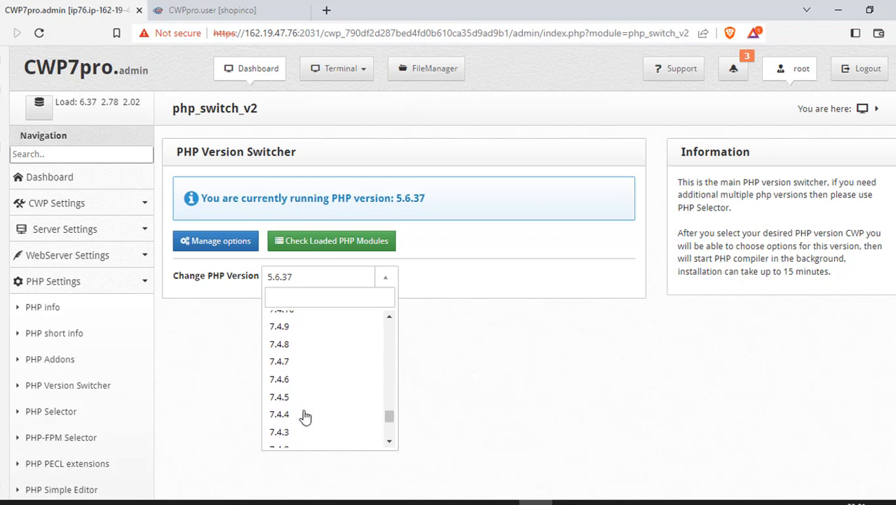
scroll(305, 417, down, 2)
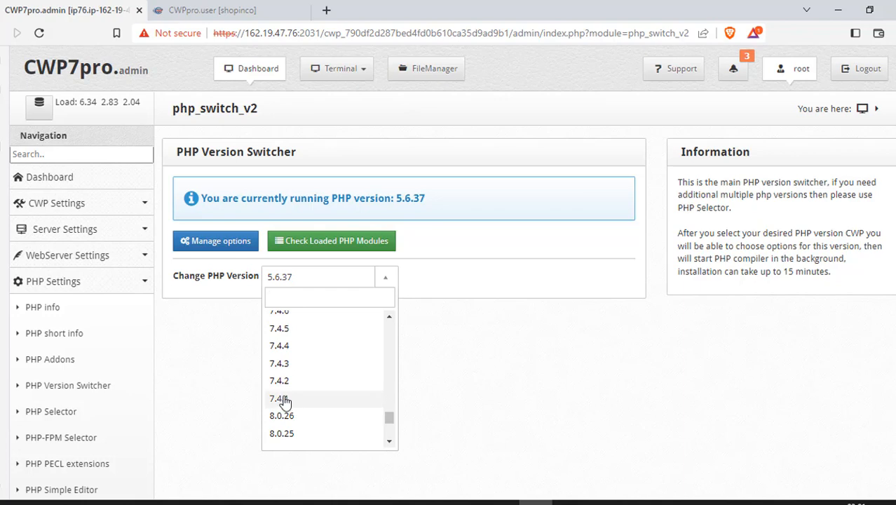
click(280, 398)
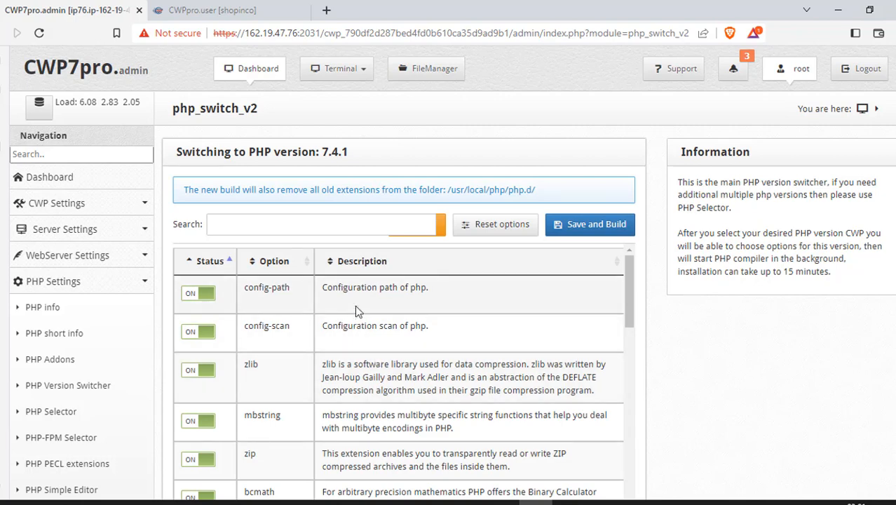
Review the PHP 7.4.1 build options, save and build with the defaults, and open the compile log
scroll(355, 309, down, 10)
scroll(355, 305, down, 5)
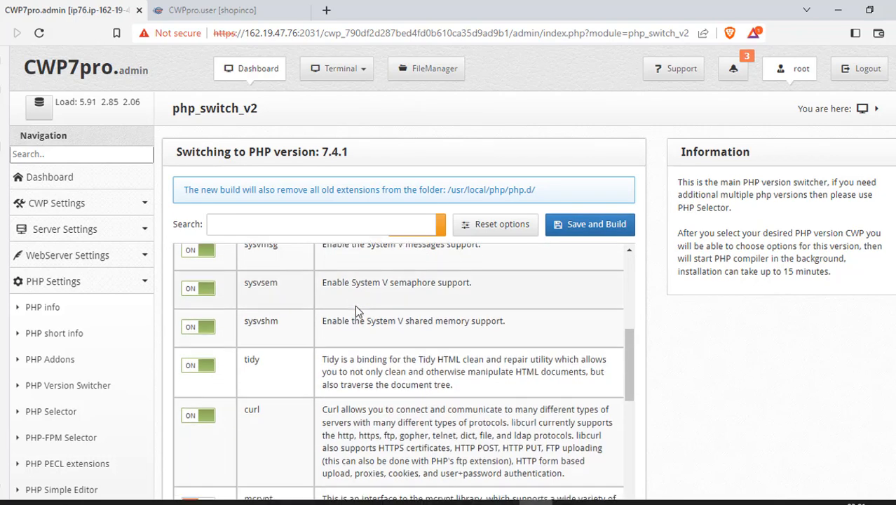
click(614, 225)
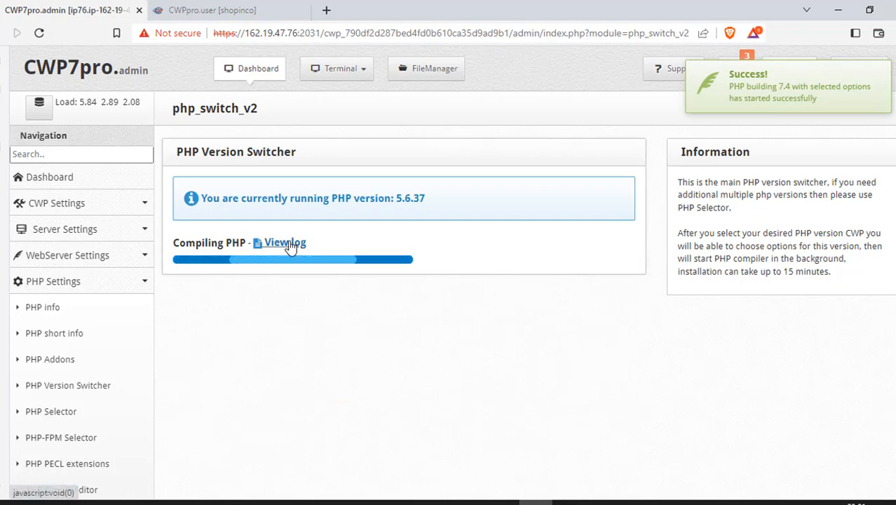
click(265, 242)
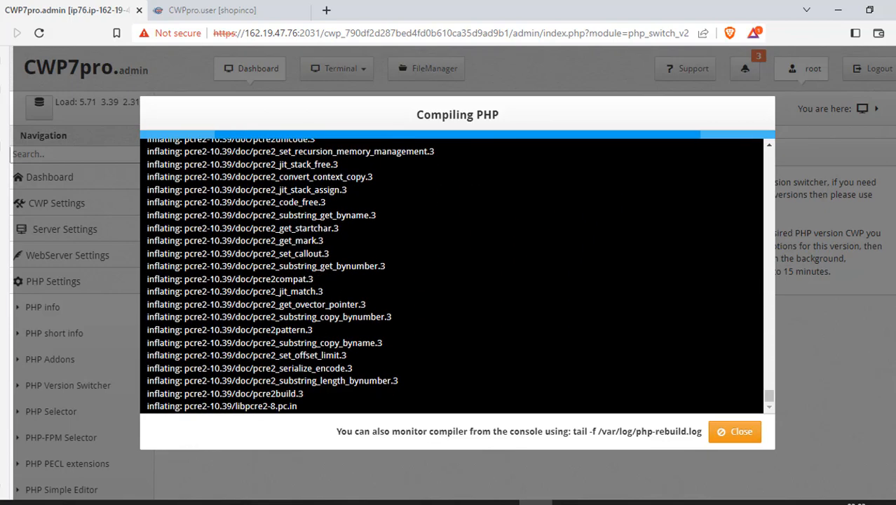
Switch to the CWPpro user panel, search its navigation for "php" and open the Php Selector
click(227, 20)
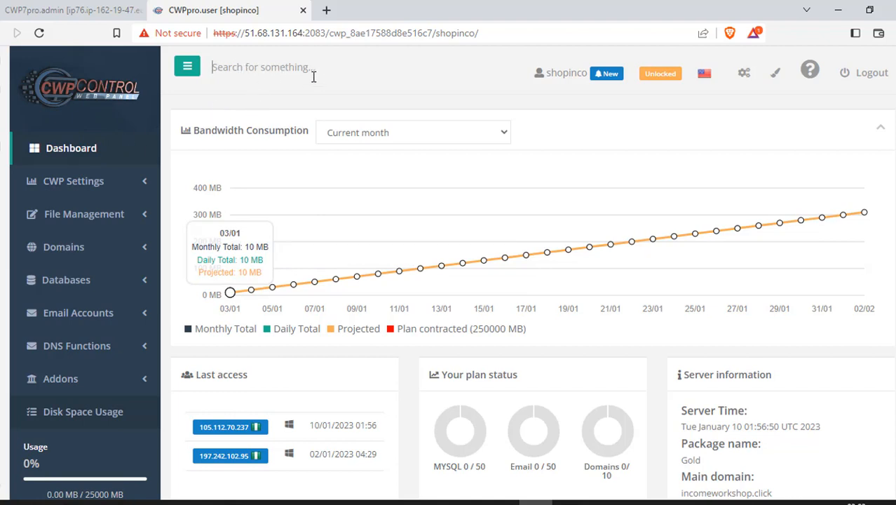
text(php)
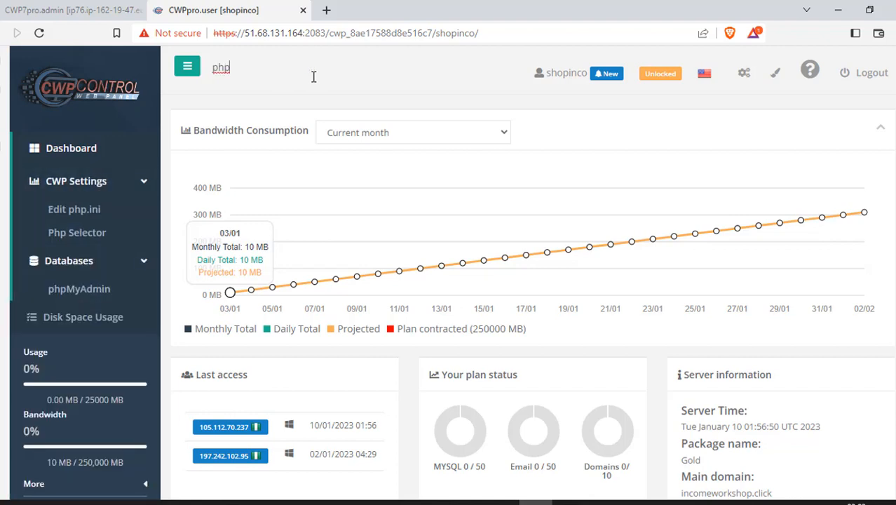
click(73, 238)
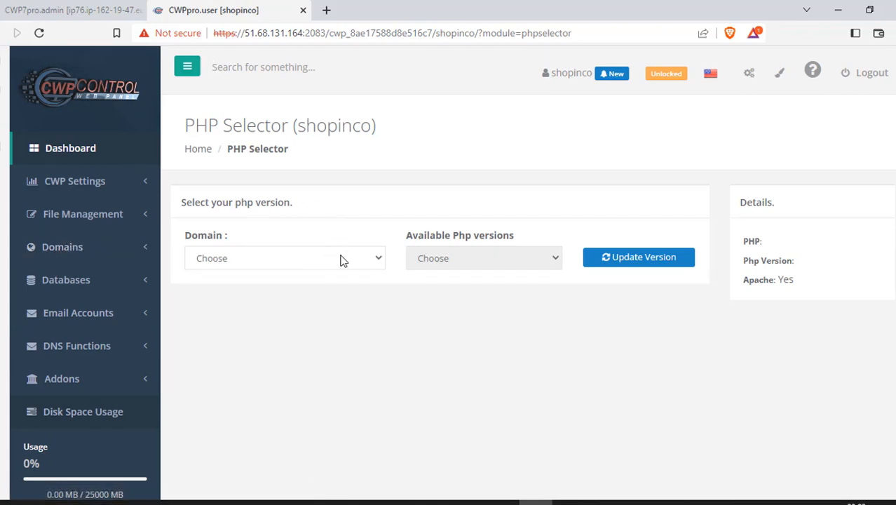
Choose the domain incomeworkshop.click and select 8.1 (Selector CGI) as its PHP version
click(370, 258)
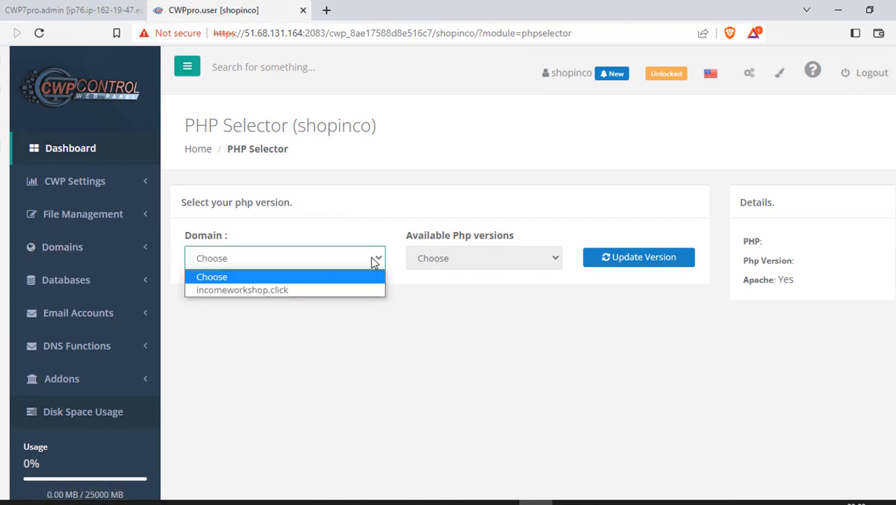
click(316, 284)
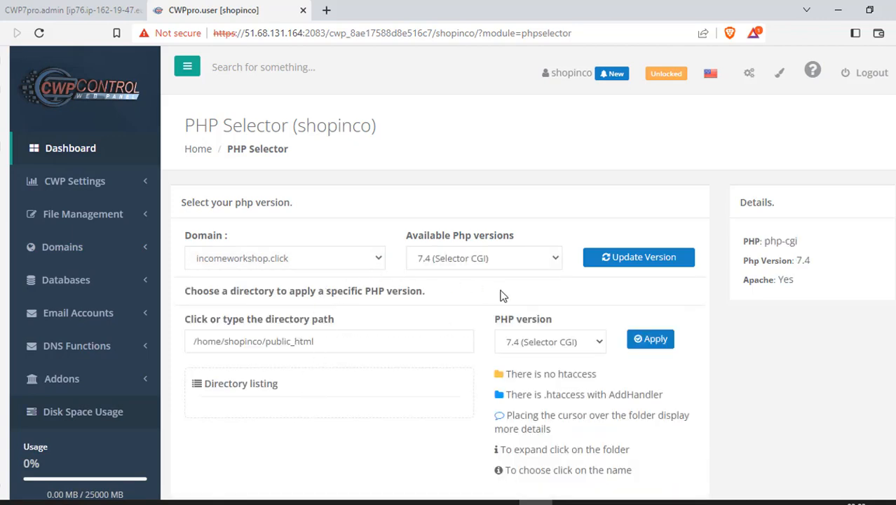
click(484, 264)
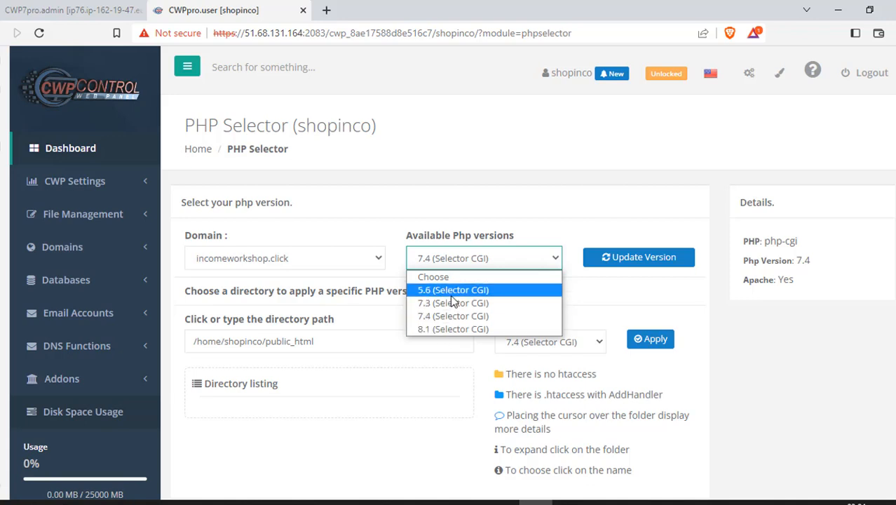
click(459, 330)
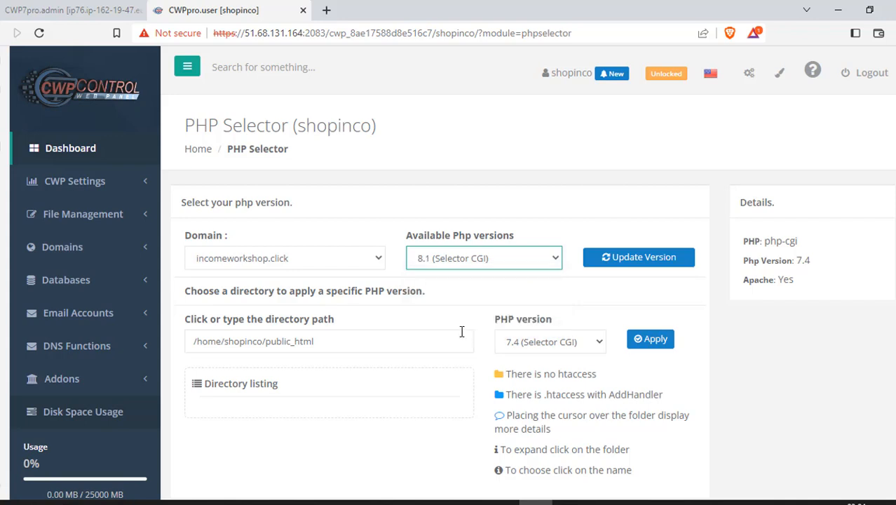